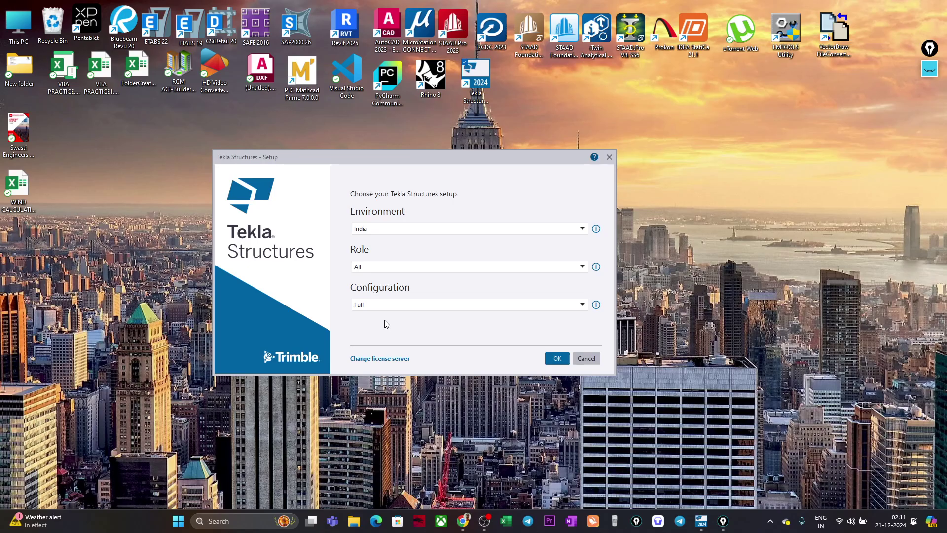
Step: Review the setup choices, keeping the India environment, the All role and the Full configuration, and start the program with them
click(372, 233)
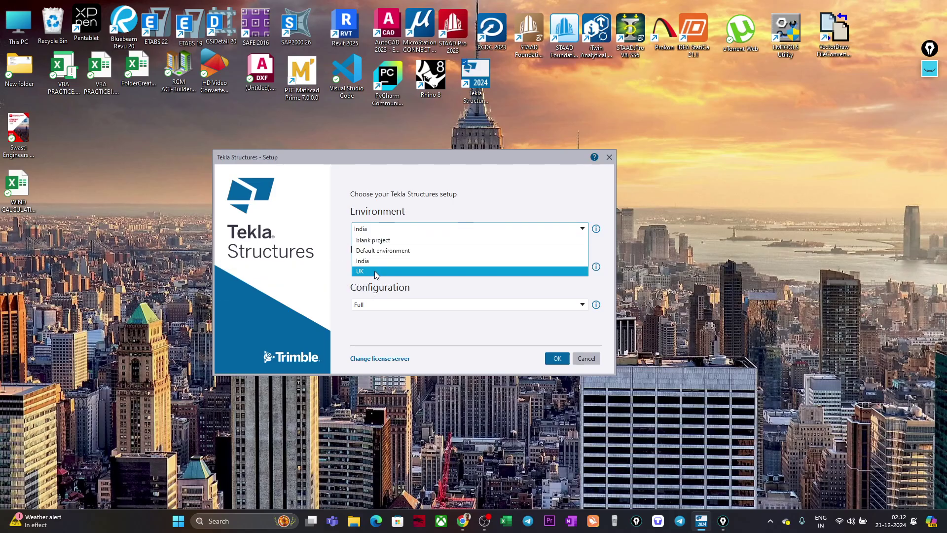
click(348, 275)
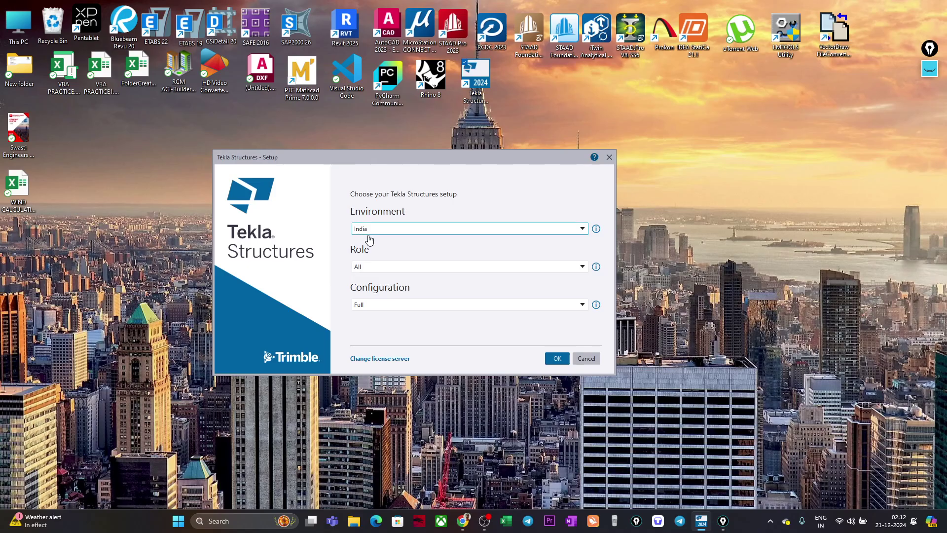
click(377, 271)
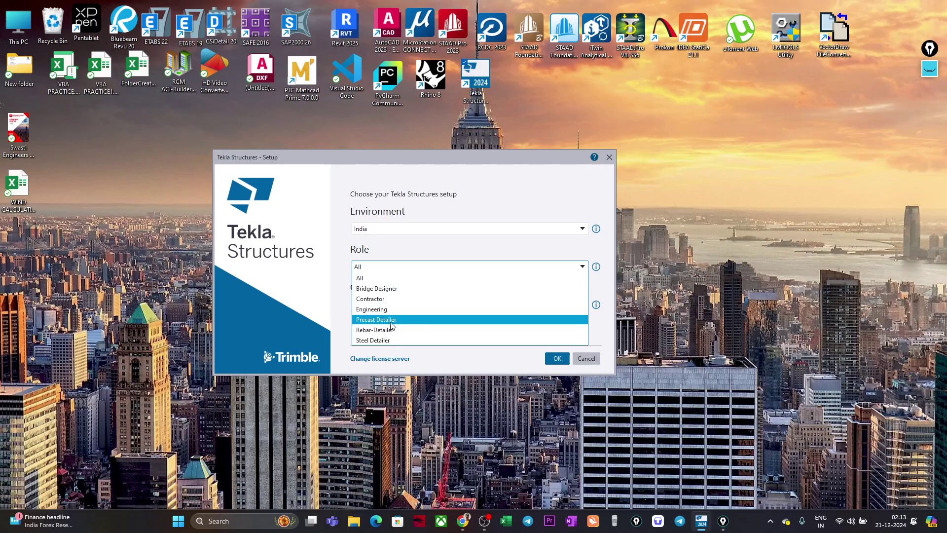
click(363, 277)
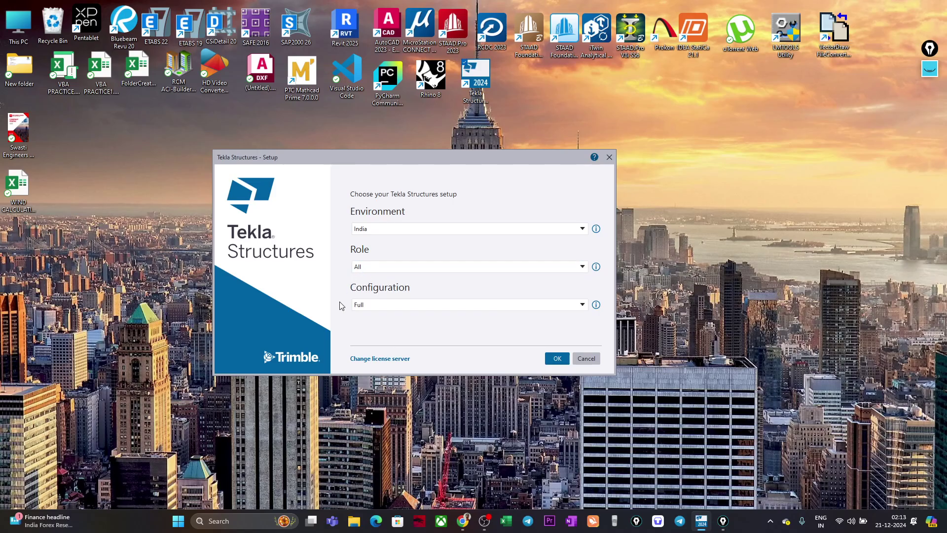
click(374, 306)
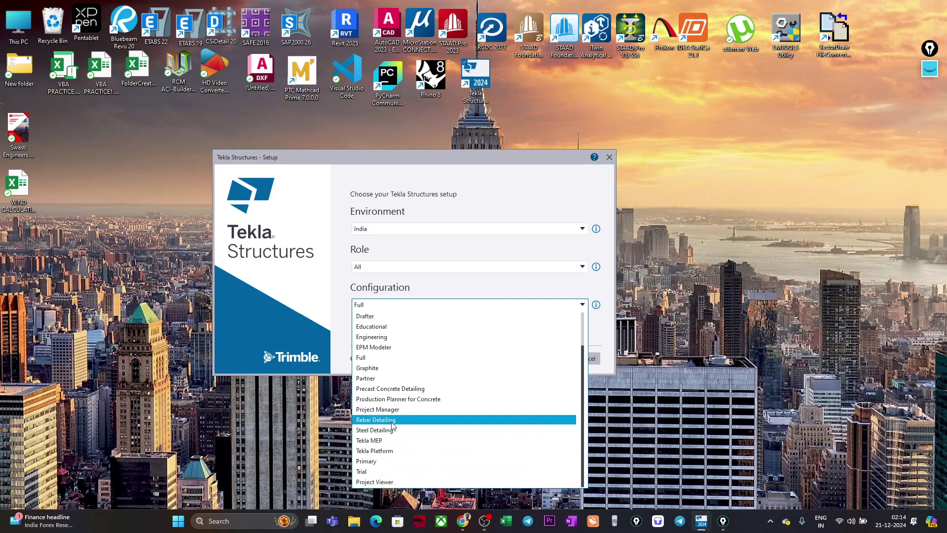
scroll(392, 420, up, 2)
click(333, 321)
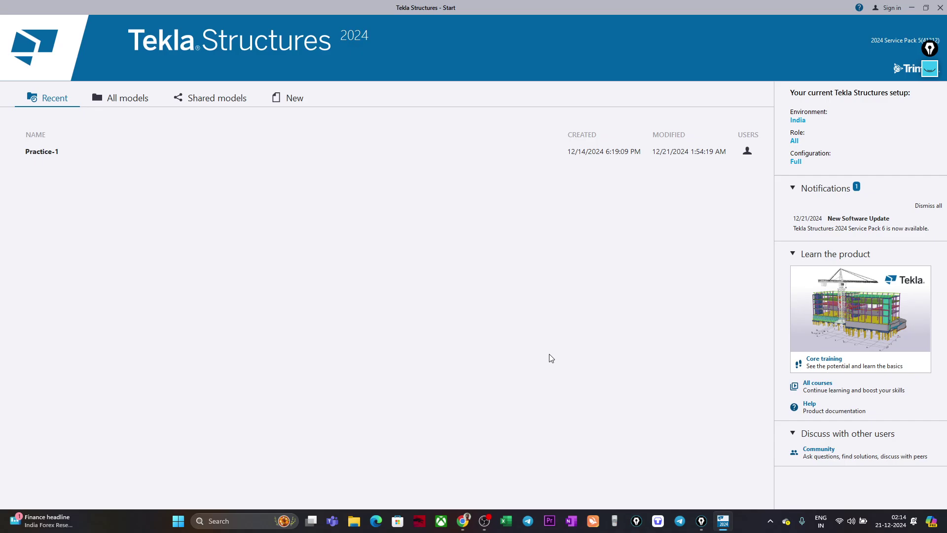
Step: Look through the lists of all models, recent models and shared models on the start screen
click(118, 104)
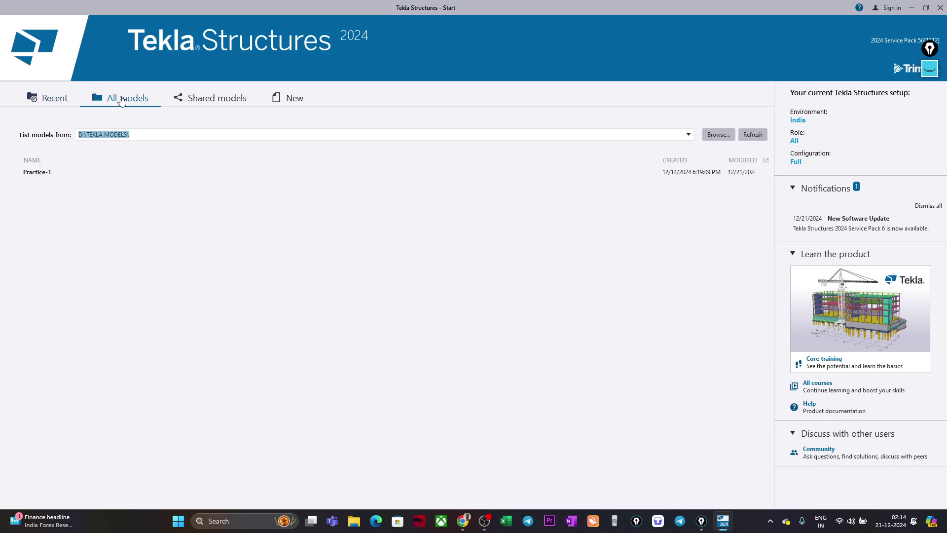
click(44, 104)
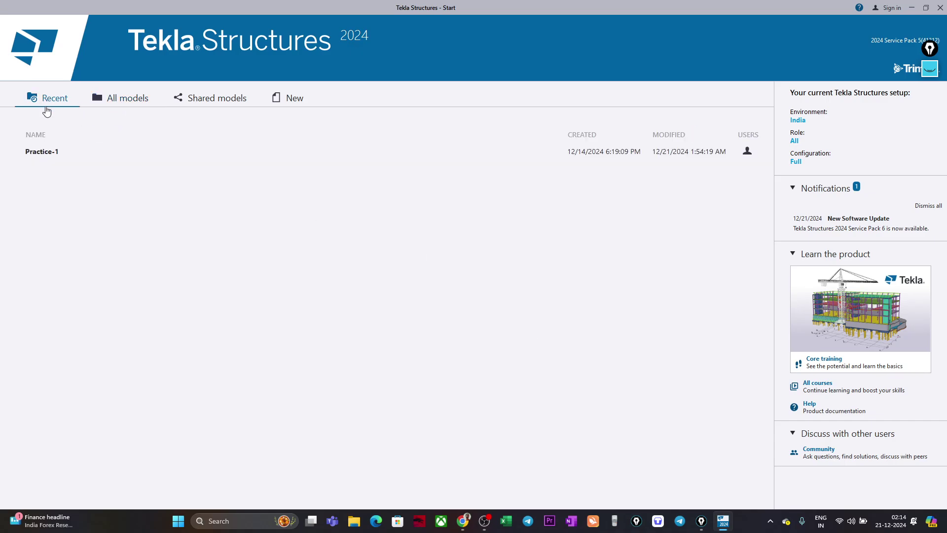
click(112, 104)
click(230, 102)
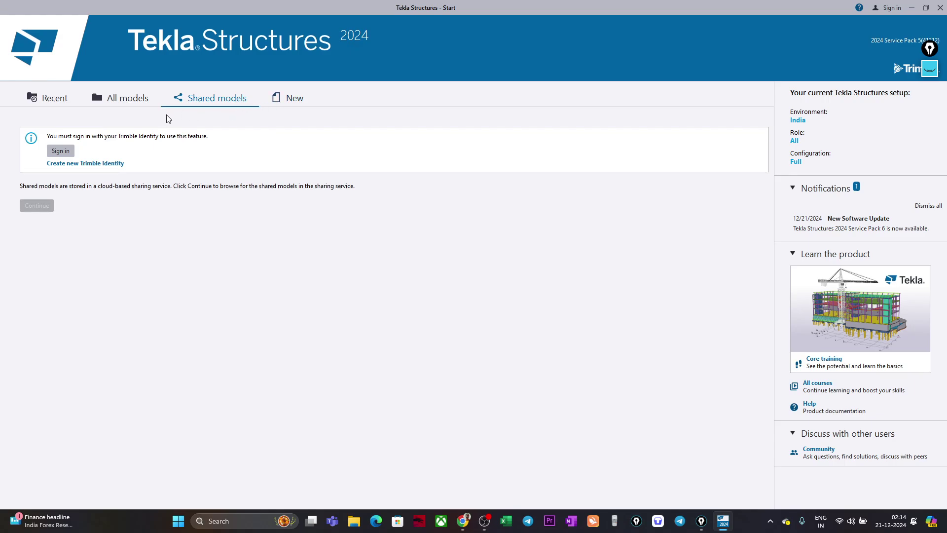
Step: Create a single-user model named Practice Model-2 from the Blank template in D:\TEKLA MODELS\
click(293, 100)
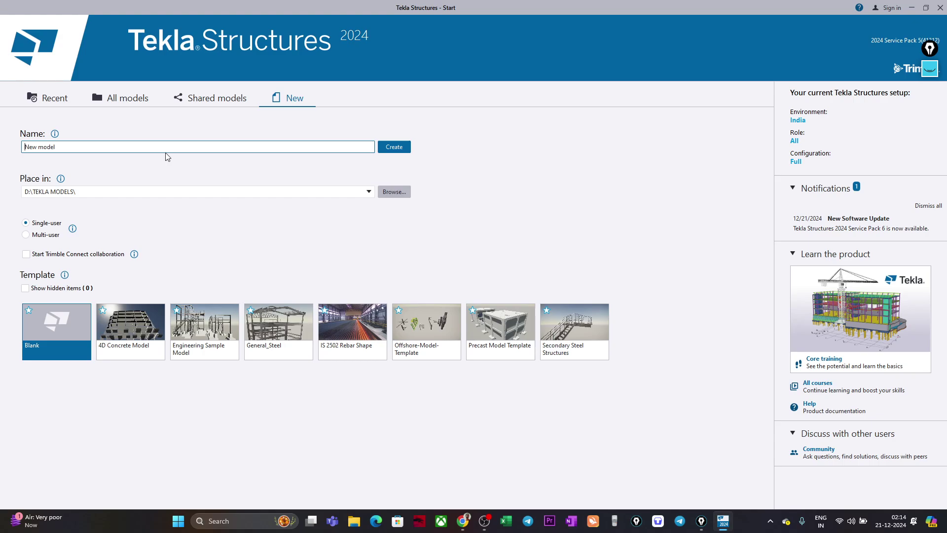
text(P)
drag(61, 147, 27, 147)
key(BackSpace)
text(ractice Model-2)
click(401, 148)
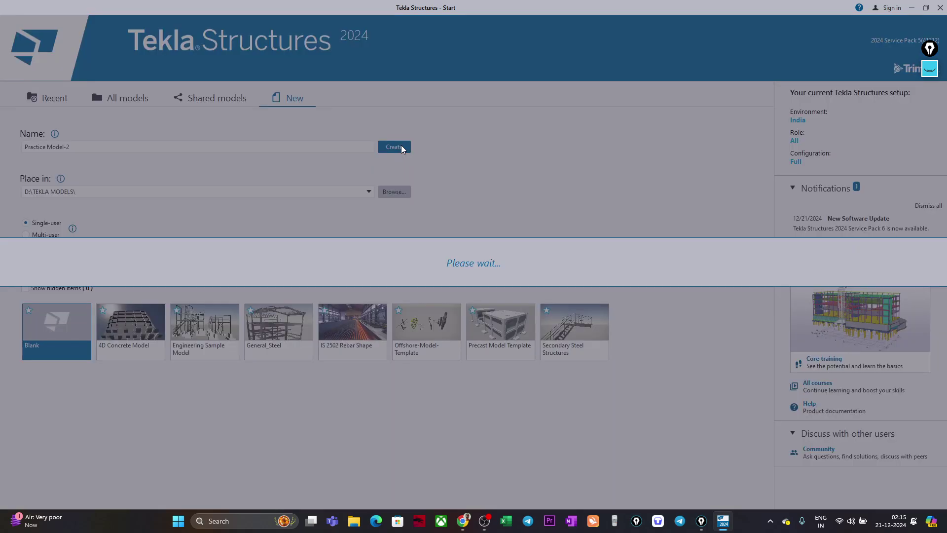
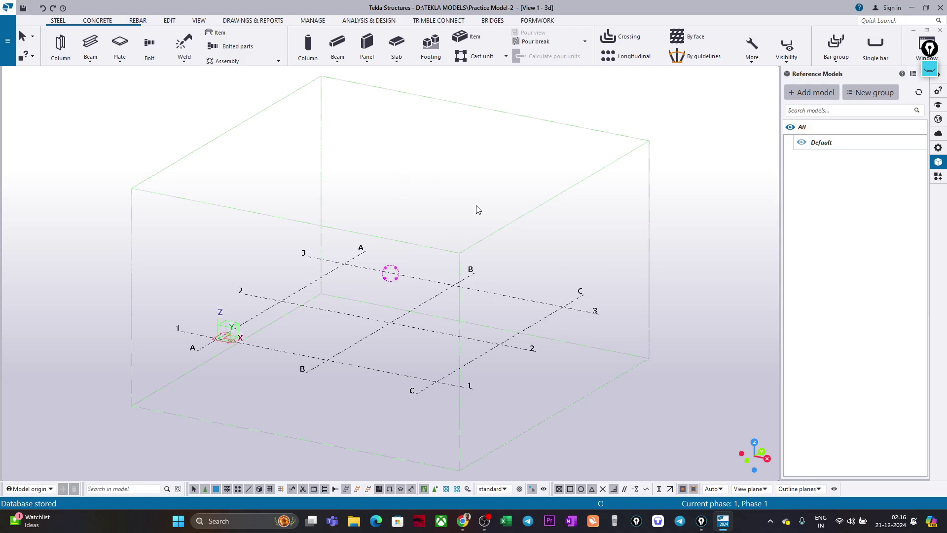
Step: With the screen annotation pen in magenta, draw an arrow to the file menu and handwrite the label "File Menu"
click(930, 69)
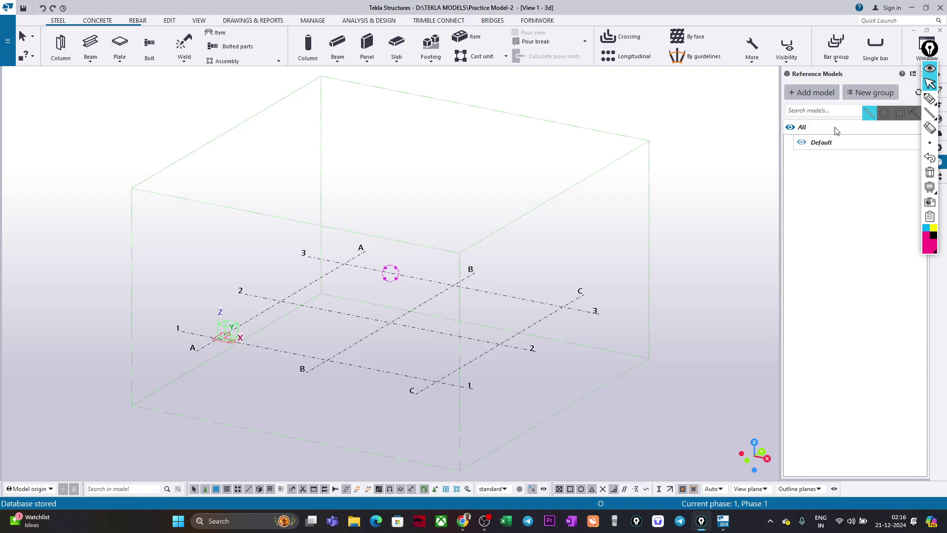
click(930, 99)
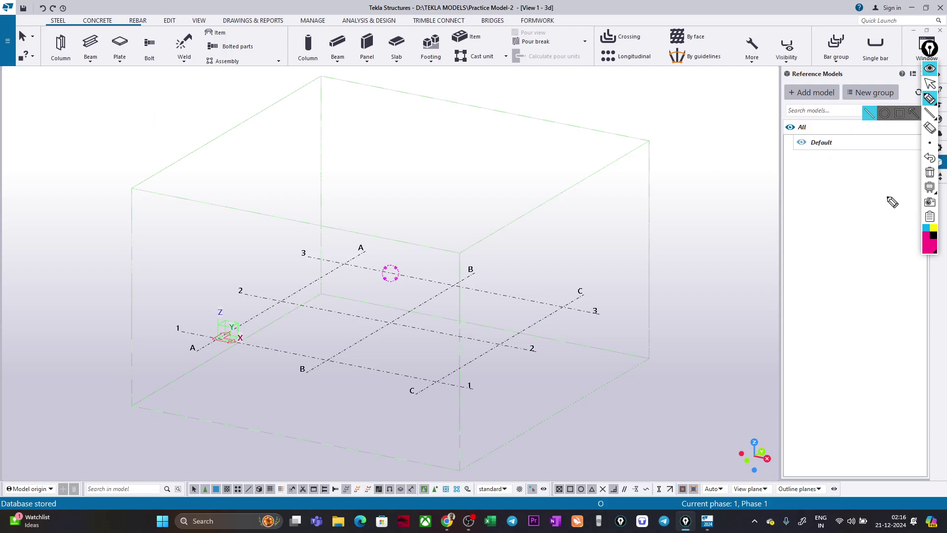
click(925, 249)
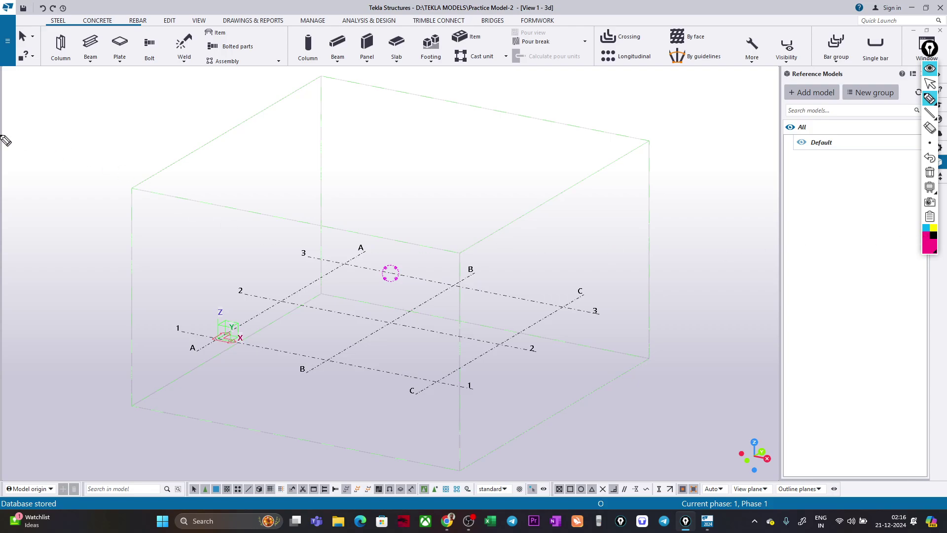
drag(28, 102, 7, 62)
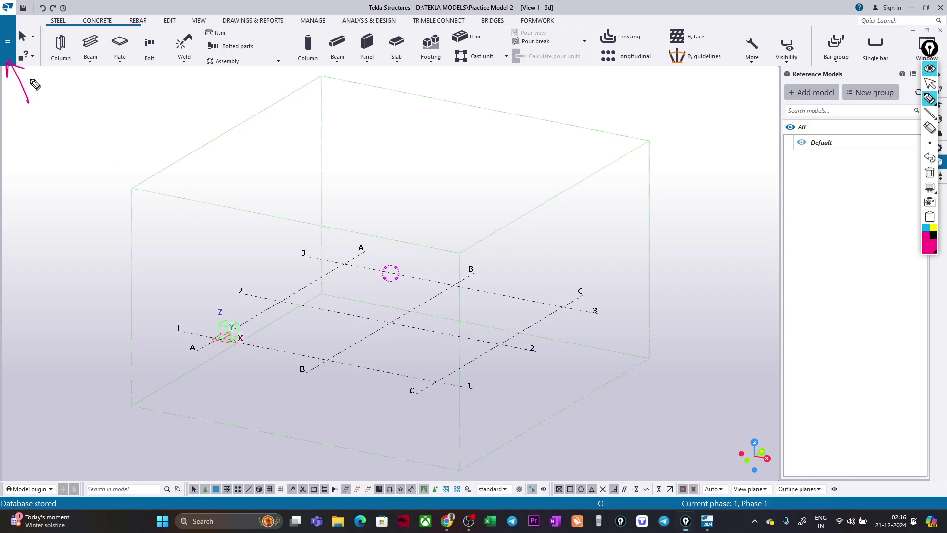
mouse_move(24, 115)
mouse_down()
mouse_move(23, 133)
mouse_move(33, 114)
mouse_move(37, 131)
mouse_move(106, 81)
mouse_up()
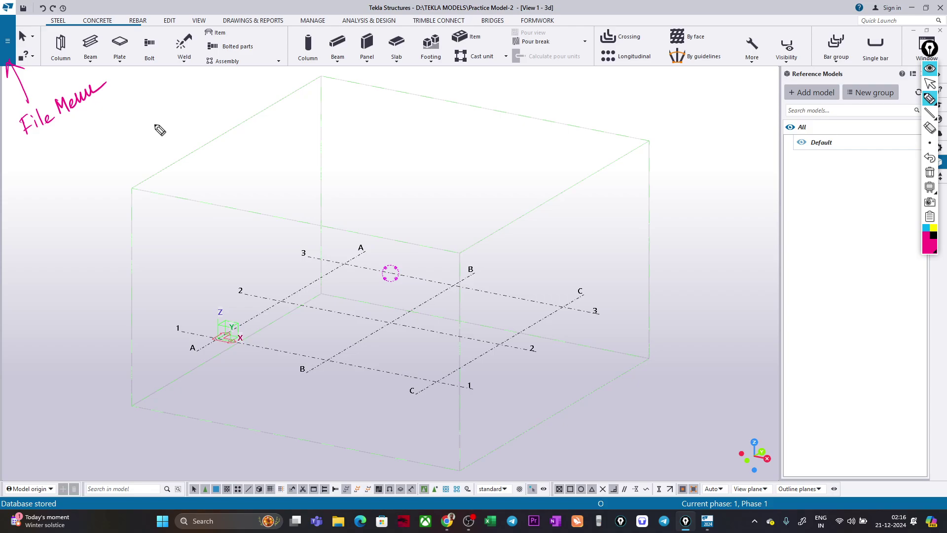
Step: Leave pen mode, review the commands of the file menu and close it again
click(930, 84)
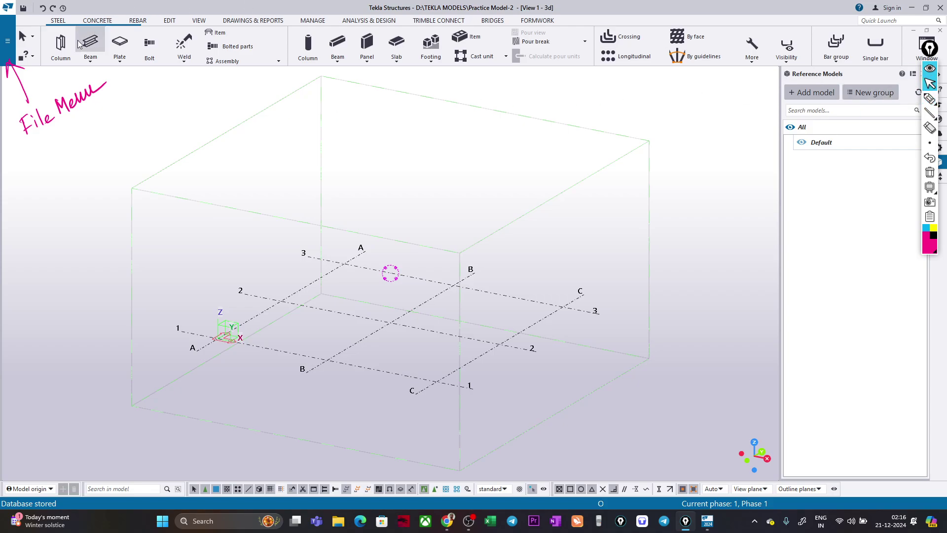
click(8, 41)
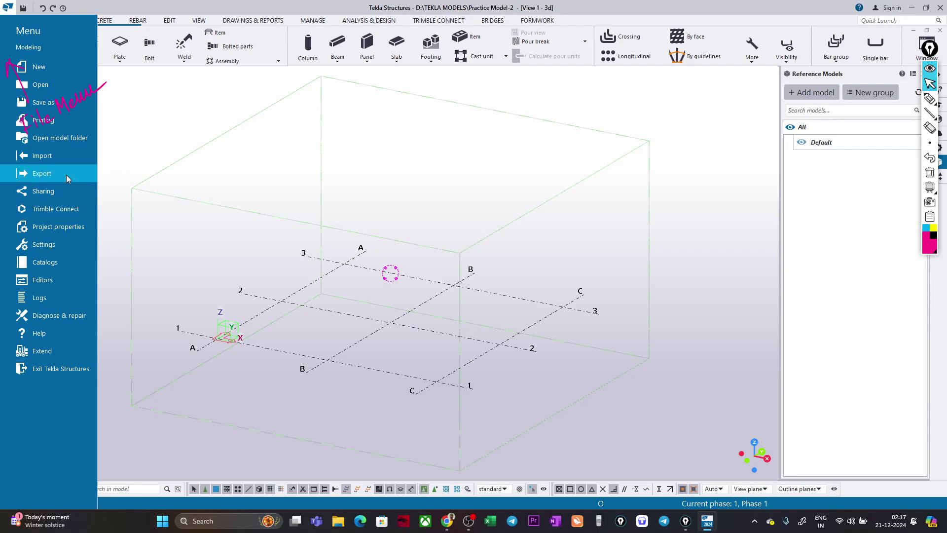
click(124, 164)
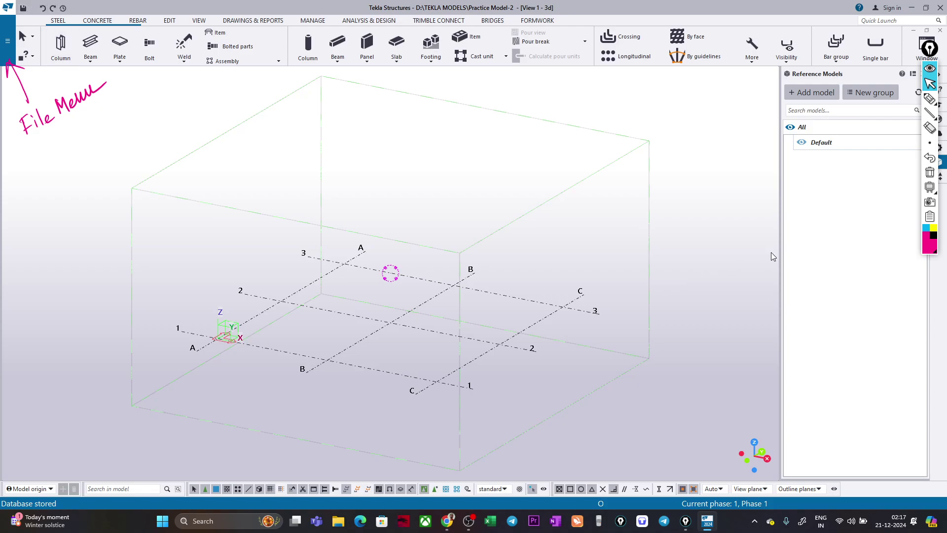
Step: In blue pen, circle the quick access toolbar and label it with an arrow and the text "Quick Access Tool Bar"
click(926, 228)
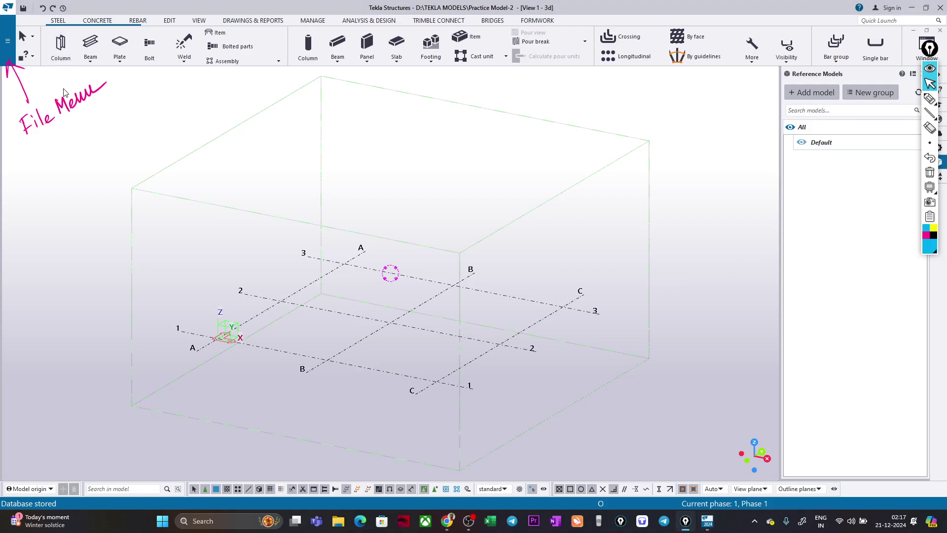
click(930, 99)
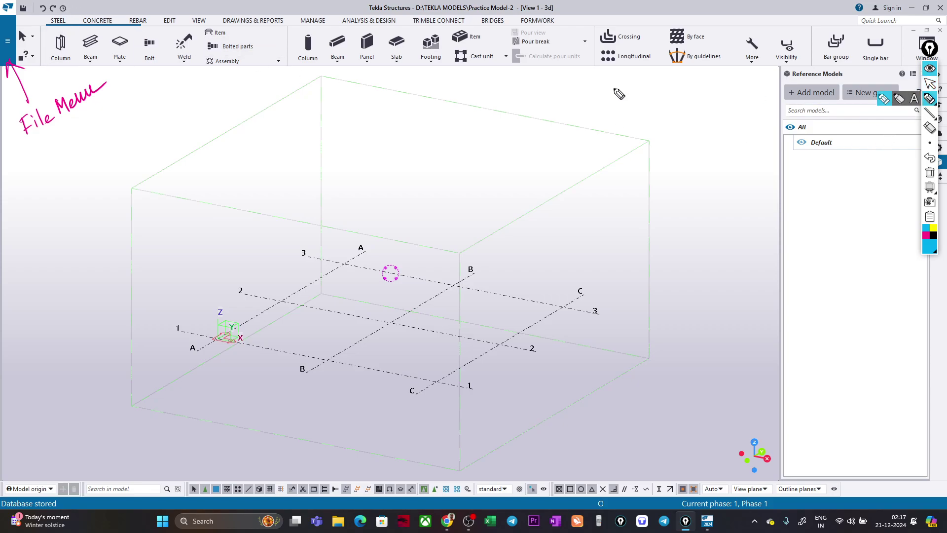
mouse_move(69, 3)
mouse_down()
mouse_move(35, 18)
mouse_move(73, 5)
mouse_move(118, 99)
mouse_up()
drag(70, 27, 109, 60)
mouse_move(118, 104)
mouse_down()
mouse_move(118, 120)
mouse_move(129, 124)
mouse_move(167, 94)
mouse_up()
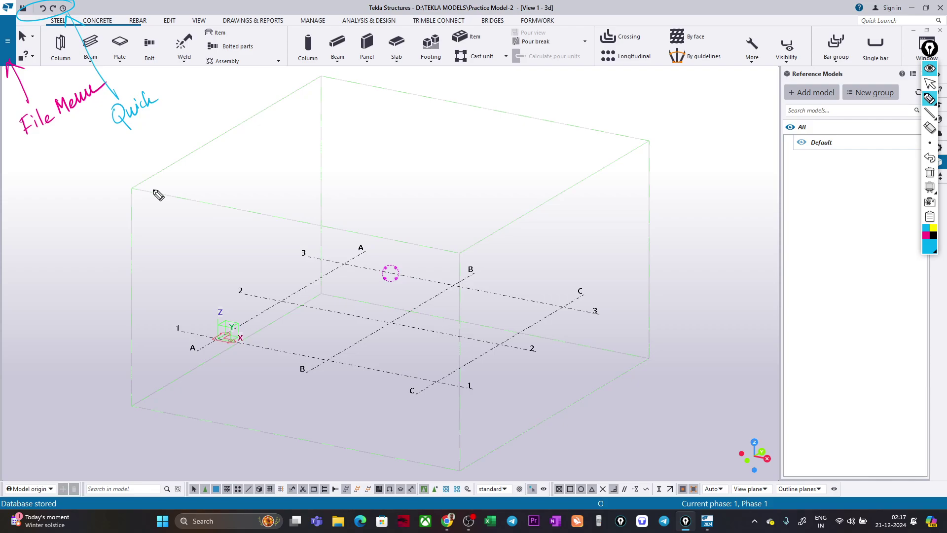
mouse_move(163, 98)
mouse_down()
mouse_move(166, 82)
mouse_move(190, 98)
mouse_move(217, 80)
mouse_up()
mouse_move(146, 109)
mouse_down()
mouse_move(183, 124)
mouse_move(216, 91)
mouse_up()
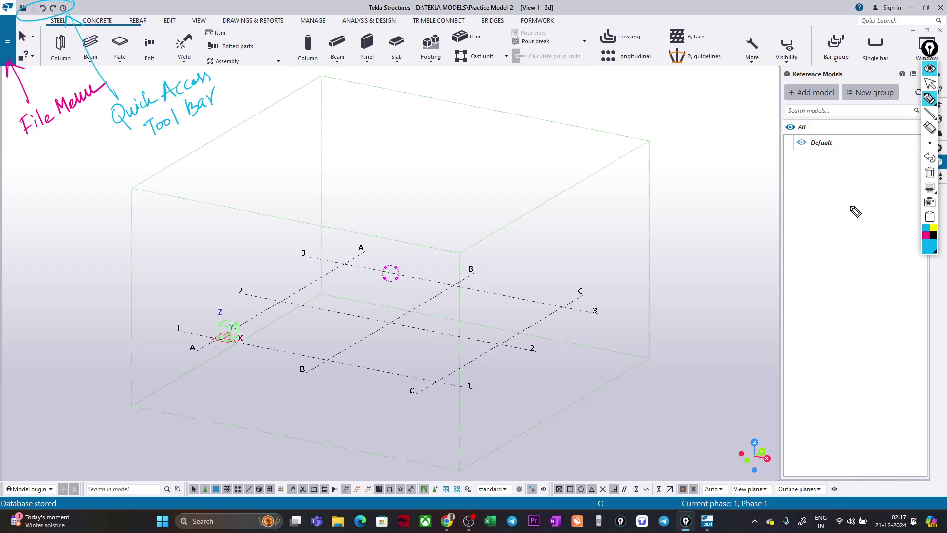
click(929, 173)
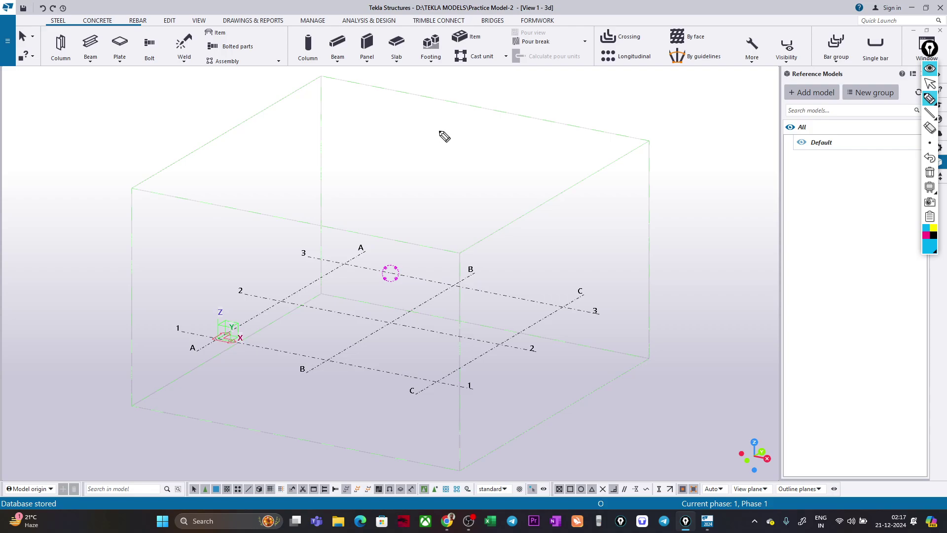
click(930, 158)
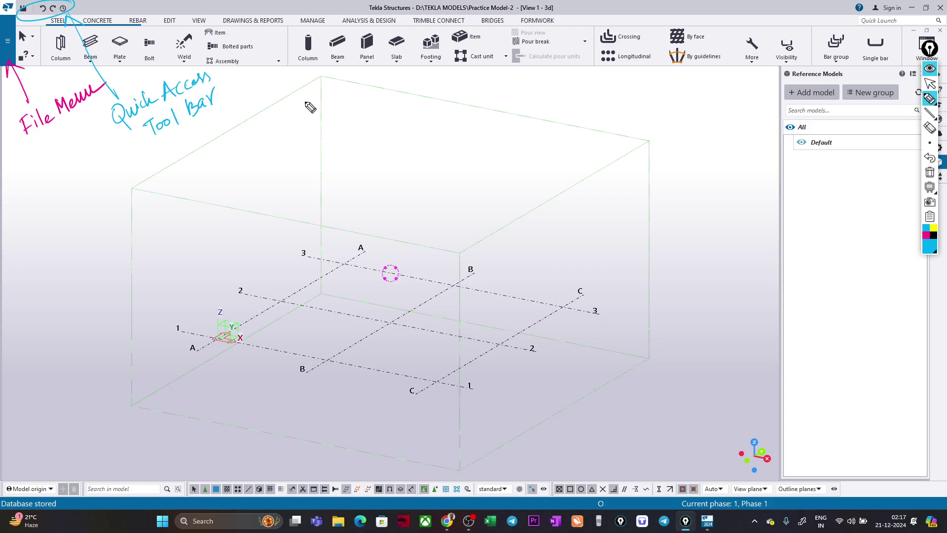
Step: Mark the ribbon in blue pen with ticks, an arrow and the handwritten label "Ribbon Menu"
drag(568, 17, 578, 11)
drag(570, 44, 579, 38)
mouse_move(558, 78)
mouse_down()
mouse_move(581, 111)
mouse_move(590, 89)
mouse_move(627, 101)
mouse_up()
drag(642, 94, 690, 78)
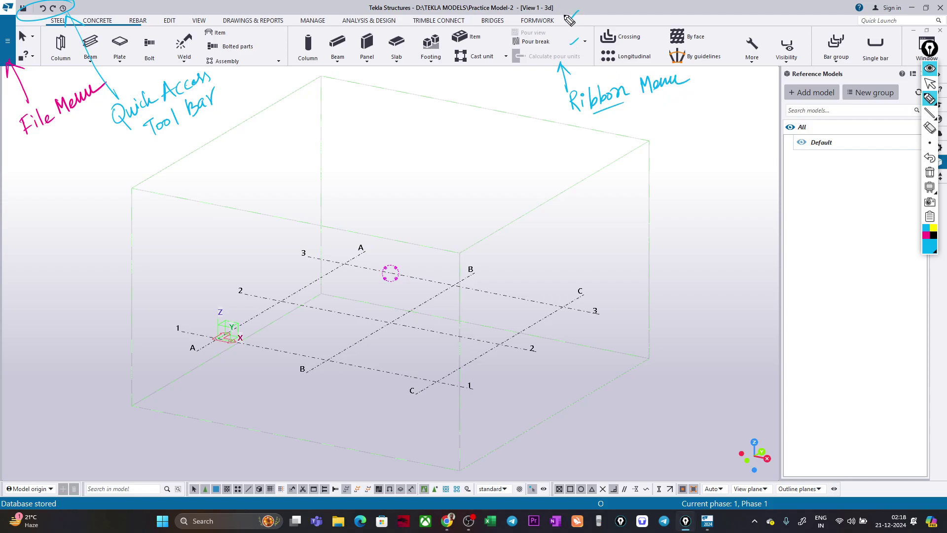
drag(561, 16, 578, 6)
Step: Leave pen mode and browse the ribbon from the steel commands through concrete to the rebar commands
click(930, 84)
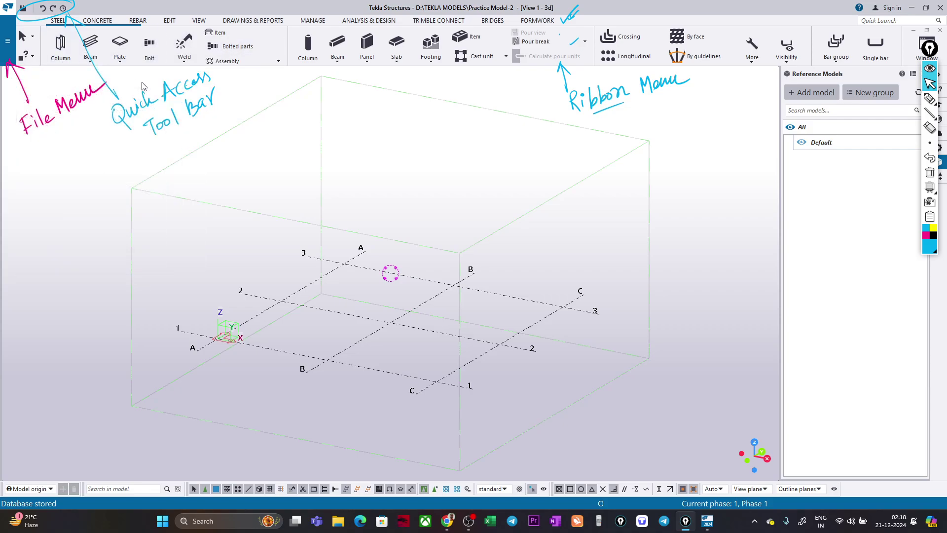
scroll(221, 54, down, 3)
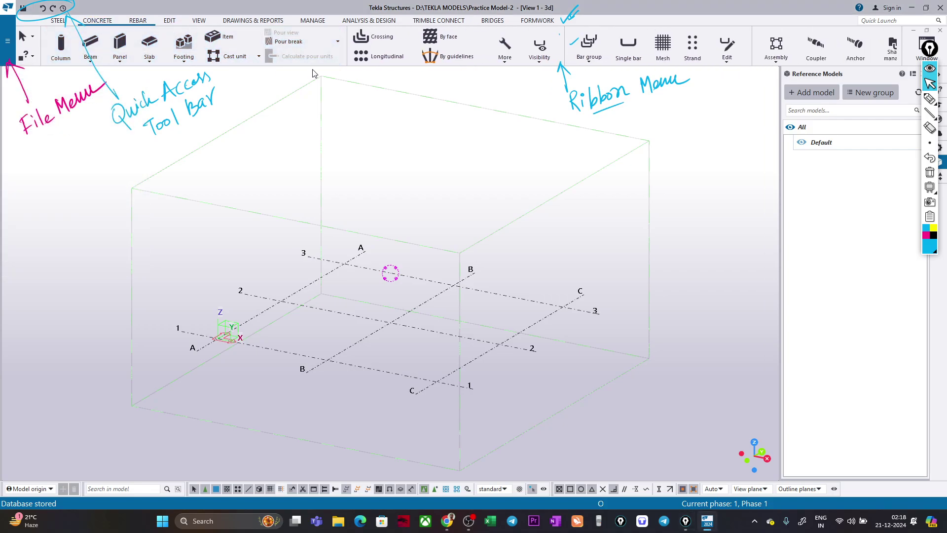
click(140, 23)
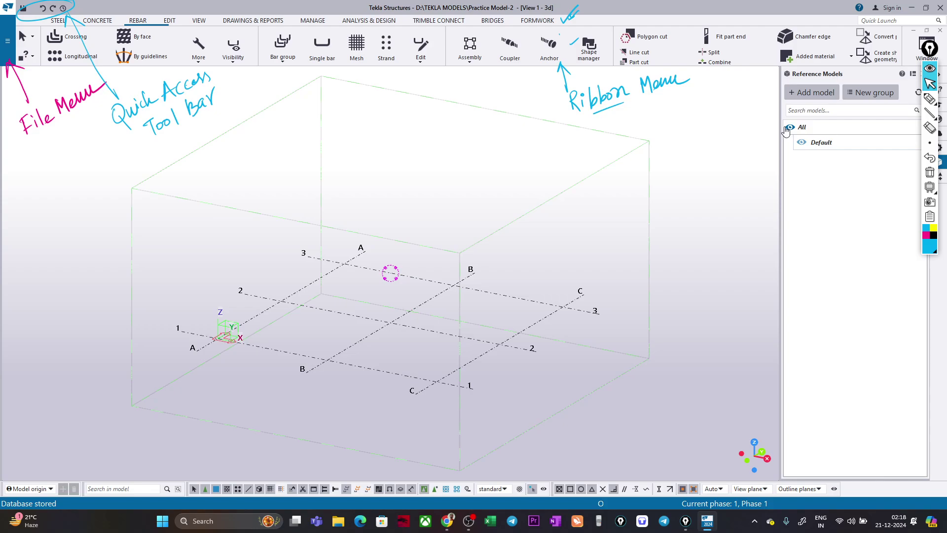
Step: Move the annotation toolbar clear of the side pane, circle the pane in blue and label it "Side Pane" with an arrow
drag(934, 54, 757, 53)
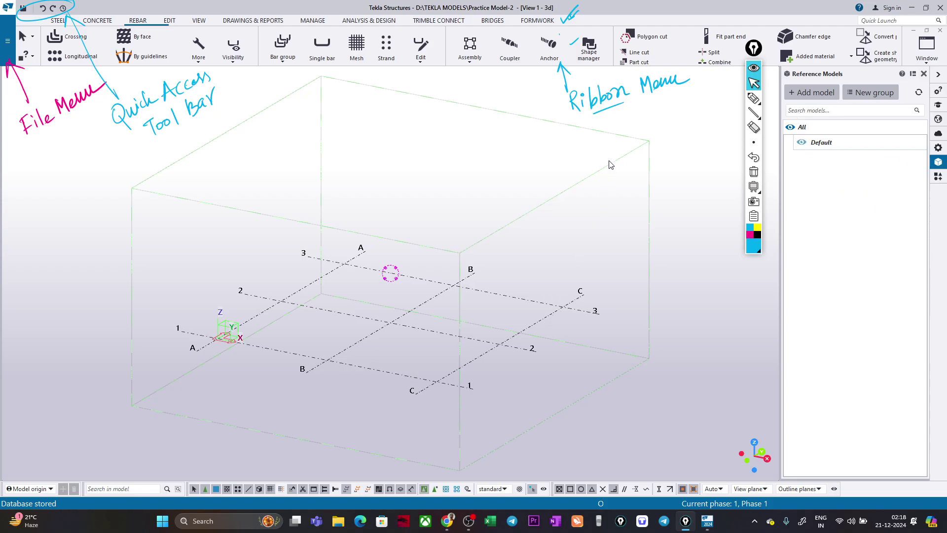
click(753, 98)
mouse_move(768, 200)
mouse_down()
mouse_move(895, 165)
mouse_move(879, 189)
mouse_up()
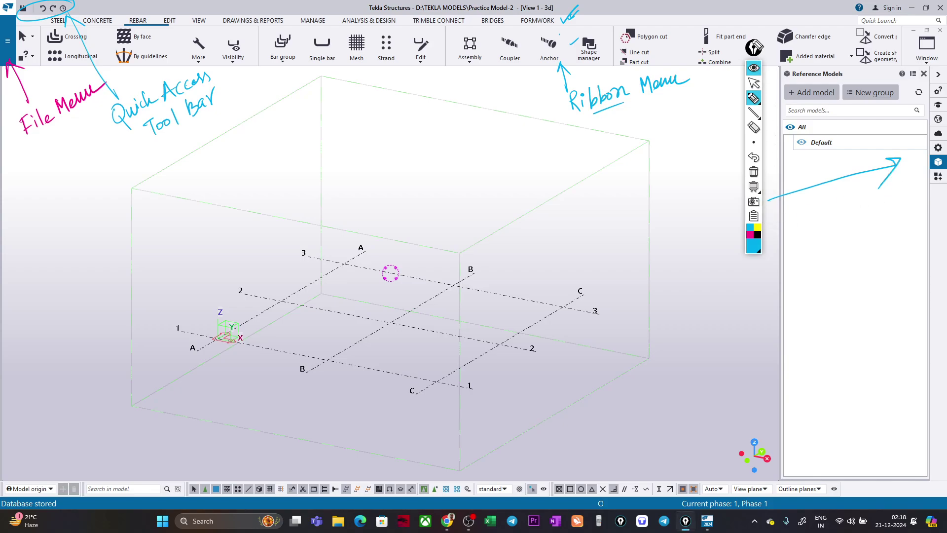
mouse_move(753, 50)
mouse_down()
mouse_move(511, 101)
mouse_move(437, 103)
mouse_up()
mouse_move(705, 202)
mouse_down()
mouse_move(736, 207)
mouse_move(718, 206)
mouse_move(722, 194)
mouse_move(736, 208)
mouse_move(717, 222)
mouse_move(722, 233)
mouse_move(753, 220)
mouse_up()
mouse_move(941, 74)
mouse_down()
mouse_move(927, 91)
mouse_move(921, 175)
mouse_up()
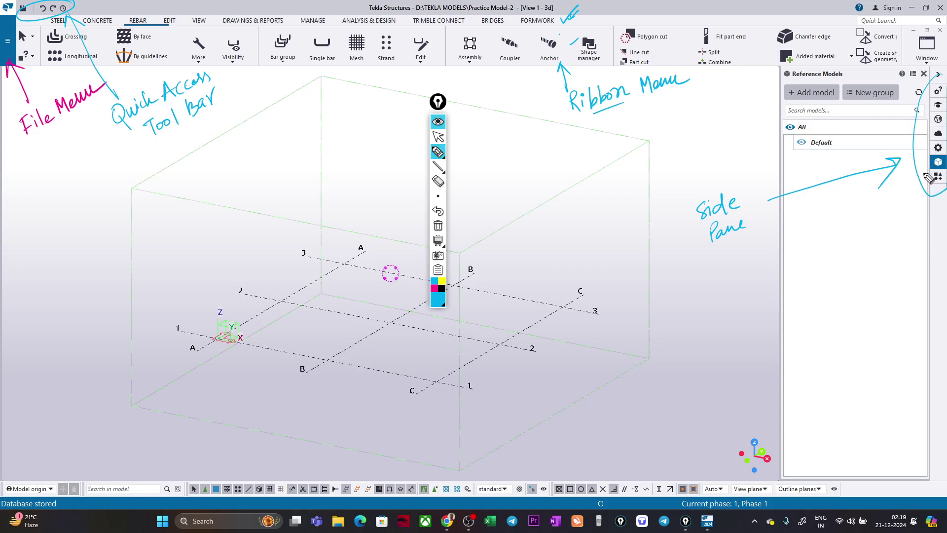
drag(814, 185, 841, 188)
Step: Leave pen mode and show the steel column properties in the side pane
click(438, 137)
click(935, 150)
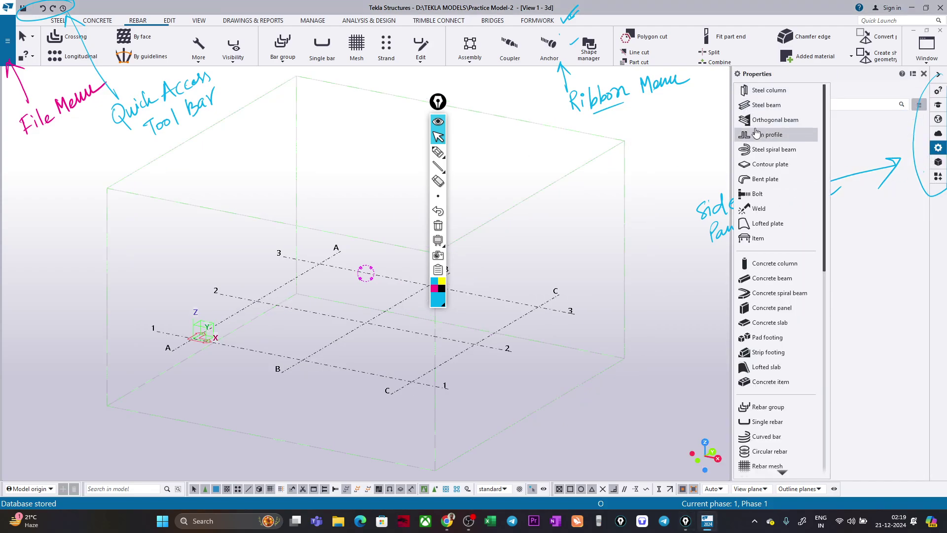
click(768, 90)
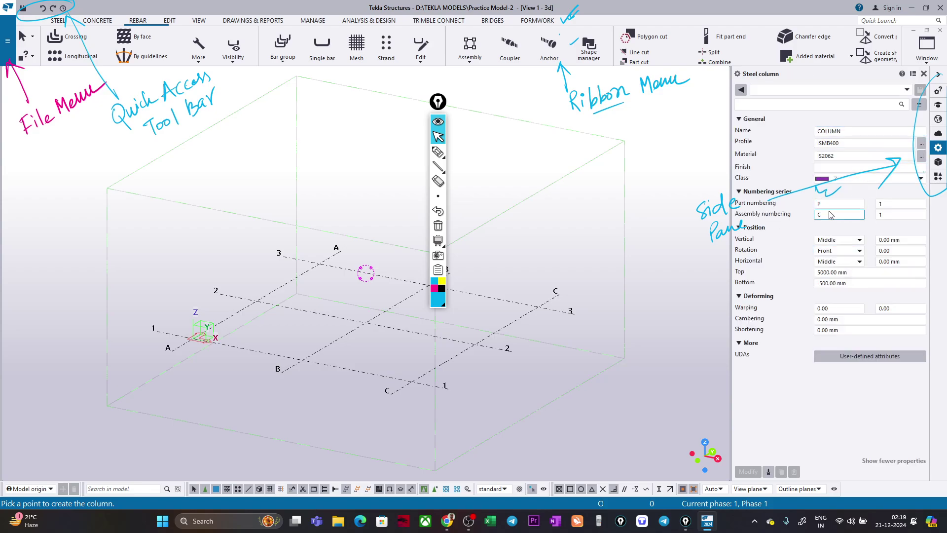
Step: Show the reference models pane and return to the steel column properties
click(940, 163)
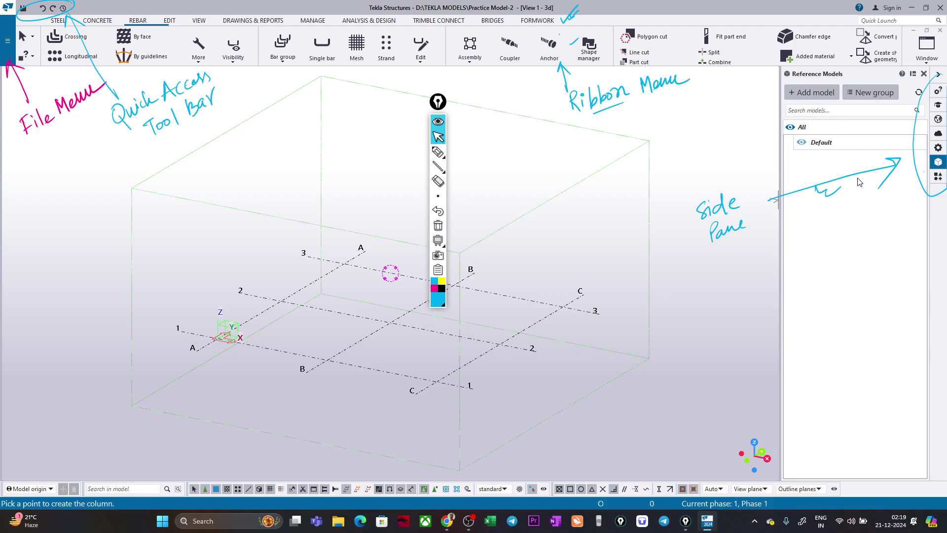
click(938, 148)
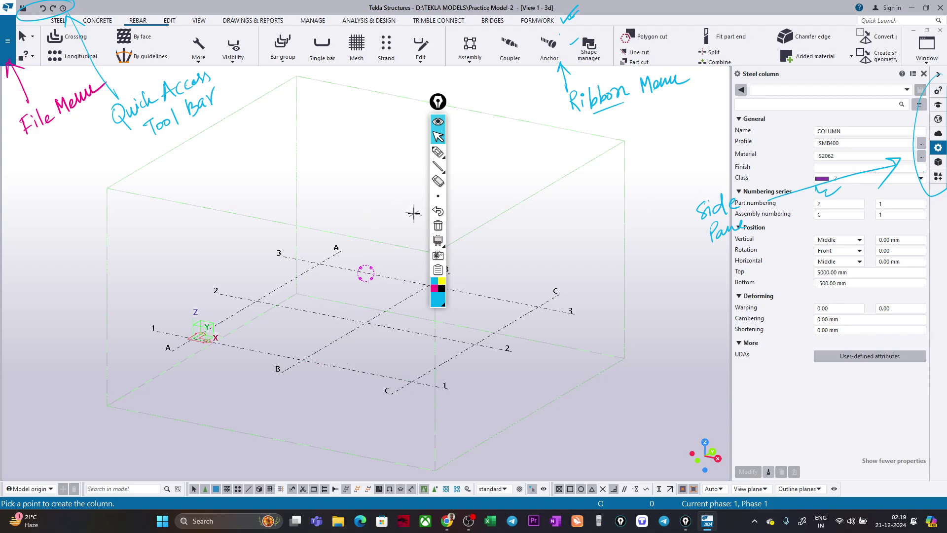
Step: Circle the selection switches in magenta pen and add an arrow with the handwritten label "Selection Switches"
click(433, 290)
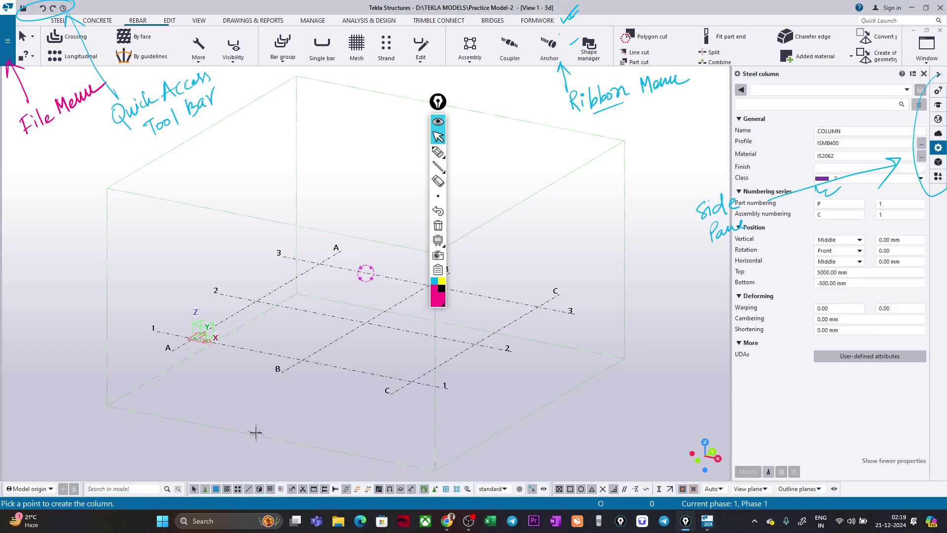
click(437, 152)
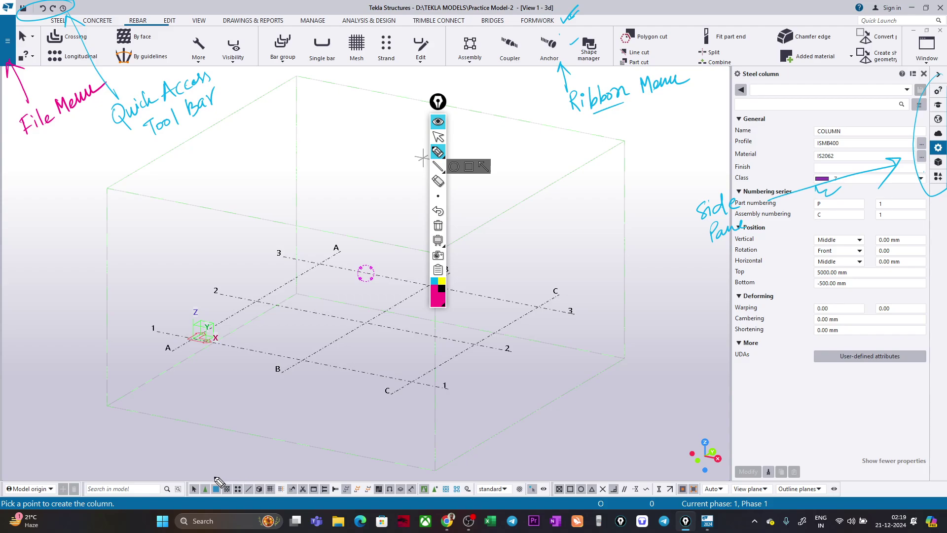
mouse_move(219, 475)
mouse_down()
mouse_move(186, 485)
mouse_move(221, 499)
mouse_move(280, 488)
mouse_move(261, 470)
mouse_move(204, 483)
mouse_move(184, 465)
mouse_up()
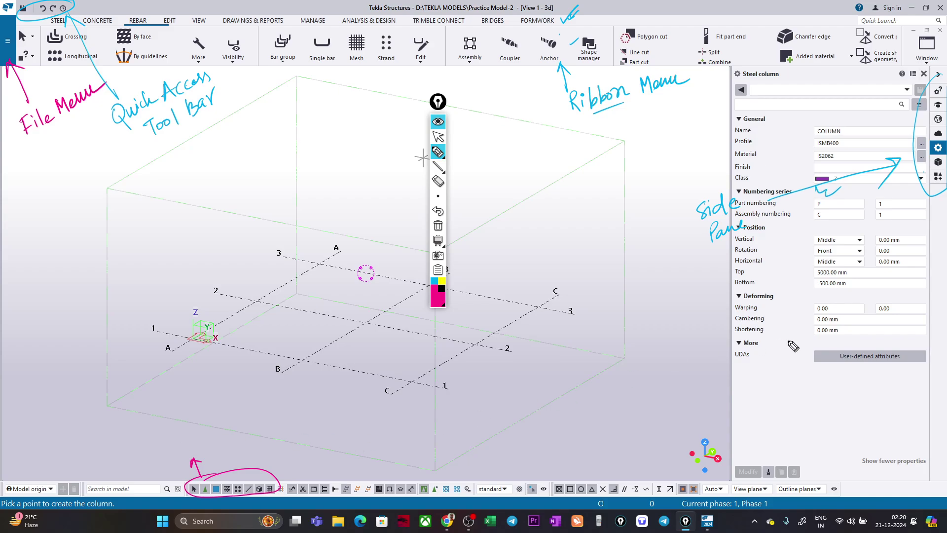
click(438, 139)
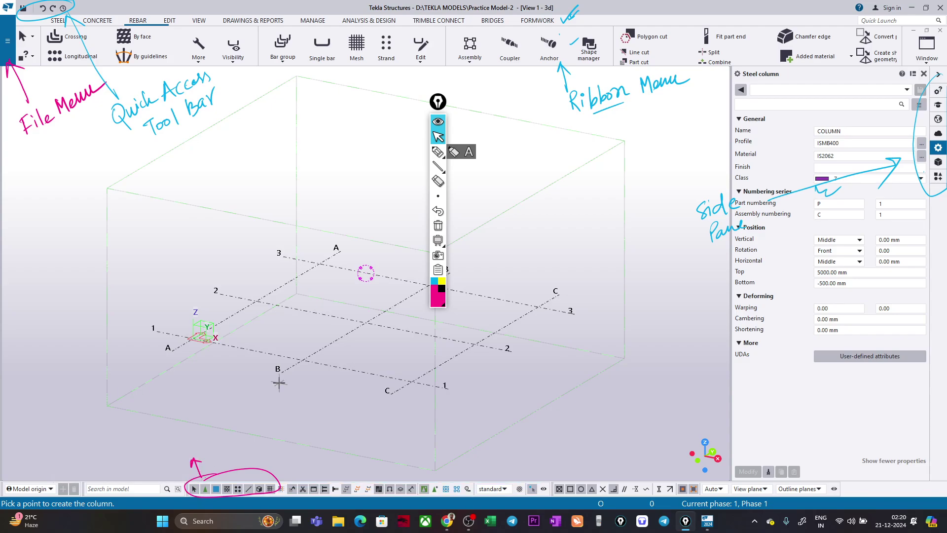
click(438, 152)
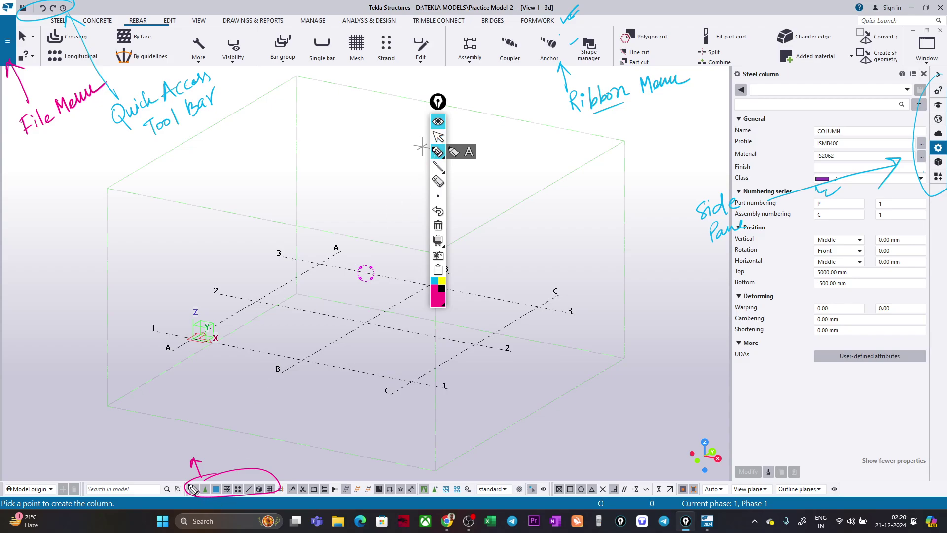
mouse_move(177, 451)
mouse_down()
mouse_move(196, 429)
mouse_move(215, 428)
mouse_move(206, 460)
mouse_move(249, 416)
mouse_up()
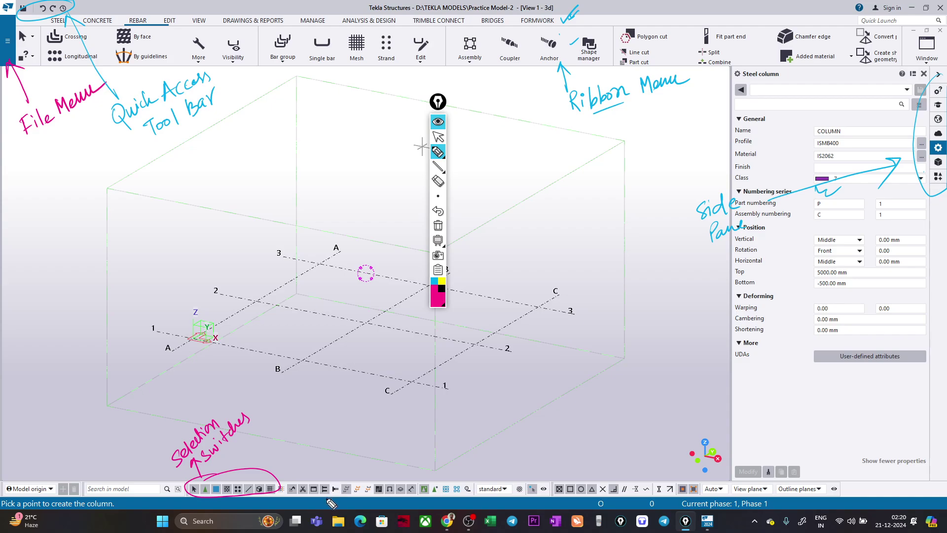
Step: Circle the snap switches in magenta and add an arrow with the handwritten label "Snap Switches"
mouse_move(633, 473)
mouse_down()
mouse_move(614, 464)
mouse_move(558, 494)
mouse_move(651, 497)
mouse_move(700, 485)
mouse_move(616, 467)
mouse_up()
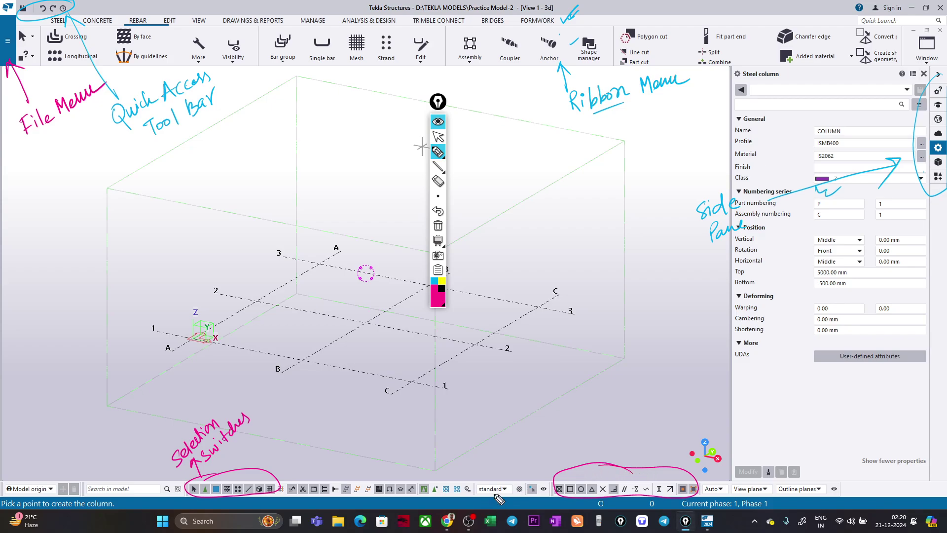
click(439, 137)
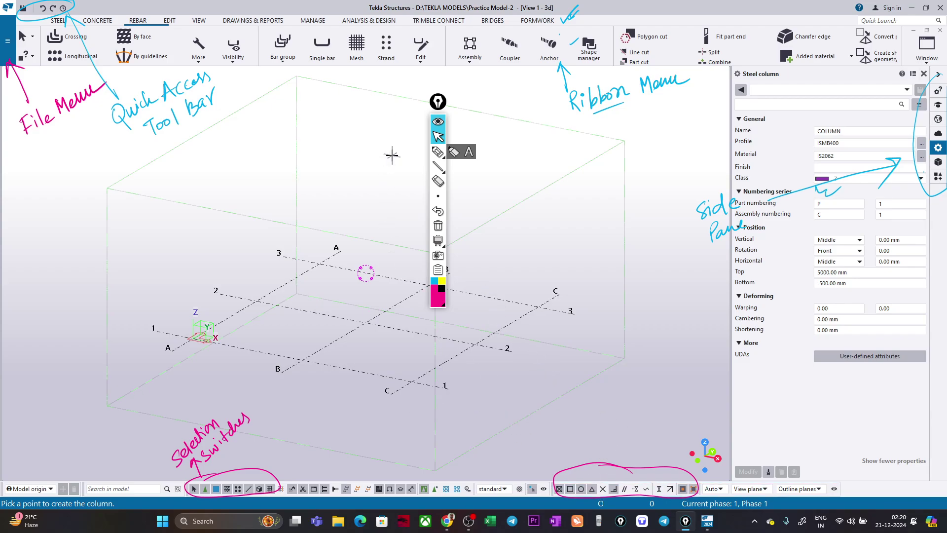
click(438, 152)
mouse_move(572, 466)
mouse_down()
mouse_move(576, 440)
mouse_move(624, 404)
mouse_move(631, 387)
mouse_move(641, 391)
mouse_move(642, 366)
mouse_move(664, 359)
mouse_up()
Step: Draw a yellow and black arrow pointing to grid line C and label it "Grid" in black
click(442, 281)
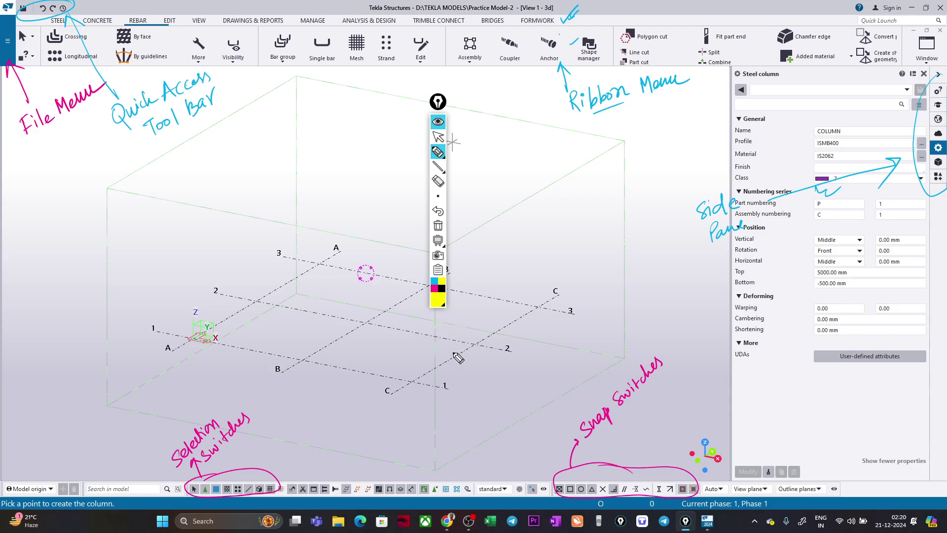
mouse_move(460, 354)
mouse_down()
mouse_move(475, 376)
mouse_move(462, 365)
mouse_up()
click(443, 289)
mouse_move(472, 359)
mouse_down()
mouse_move(479, 403)
mouse_move(486, 393)
mouse_move(493, 404)
mouse_move(513, 376)
mouse_up()
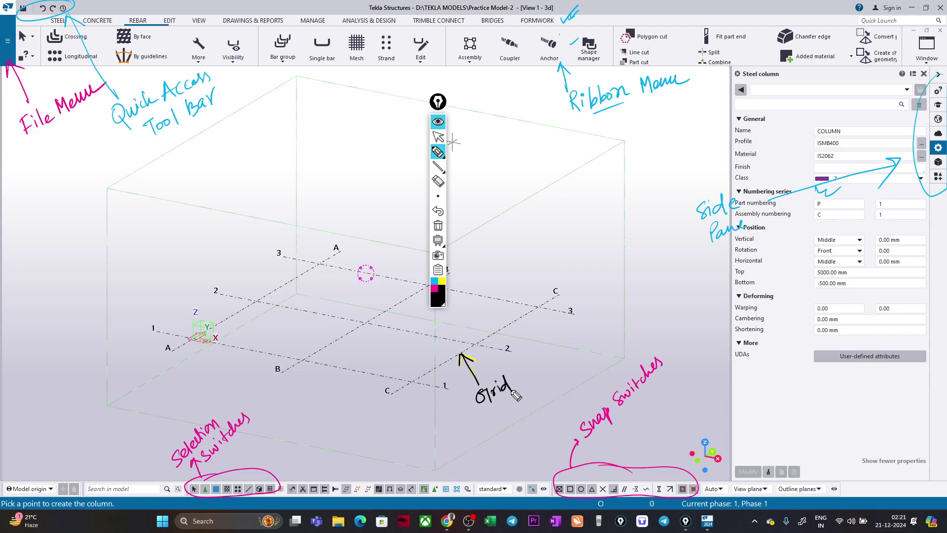
Step: Circle the coordinate symbol at the grid origin in black and label it "Global co-ordinate Symbol" with an arrow
mouse_move(213, 317)
mouse_down()
mouse_move(173, 328)
mouse_move(188, 365)
mouse_move(231, 342)
mouse_move(210, 309)
mouse_up()
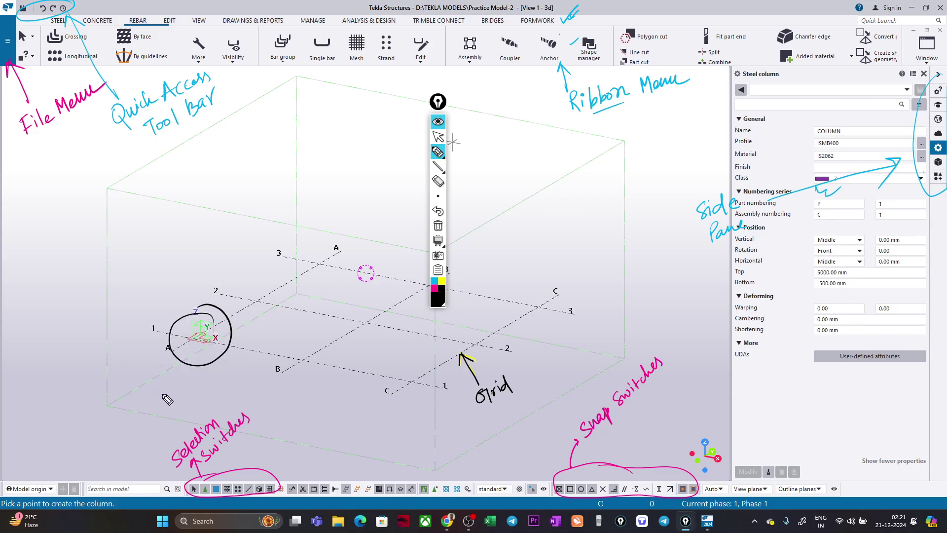
mouse_move(177, 321)
mouse_down()
mouse_move(169, 293)
mouse_move(150, 292)
mouse_move(153, 284)
mouse_move(177, 281)
mouse_move(215, 244)
mouse_move(216, 229)
mouse_move(248, 216)
mouse_up()
mouse_move(192, 282)
mouse_down()
mouse_move(190, 292)
mouse_move(203, 279)
mouse_move(200, 291)
mouse_move(229, 251)
mouse_up()
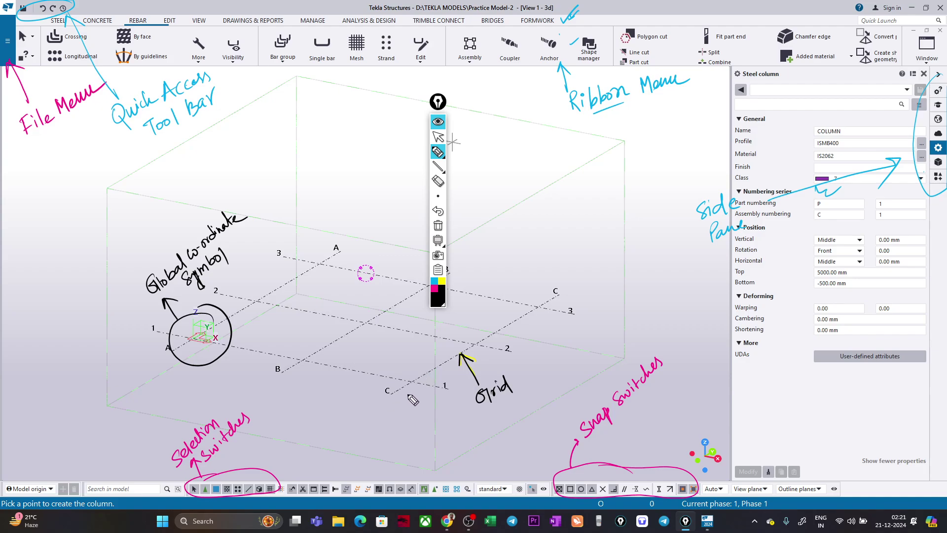
Step: Circle the small axis symbol in the corner of the view in black and label it "local coordinate symbol" with an arrow
mouse_move(717, 438)
mouse_down()
mouse_move(684, 448)
mouse_move(700, 477)
mouse_move(728, 474)
mouse_move(729, 441)
mouse_move(698, 428)
mouse_move(702, 403)
mouse_up()
mouse_move(677, 371)
mouse_down()
mouse_move(686, 389)
mouse_move(706, 351)
mouse_up()
mouse_move(674, 396)
mouse_down()
mouse_move(703, 388)
mouse_move(728, 364)
mouse_up()
mouse_move(689, 401)
mouse_down()
mouse_move(731, 389)
mouse_move(735, 369)
mouse_up()
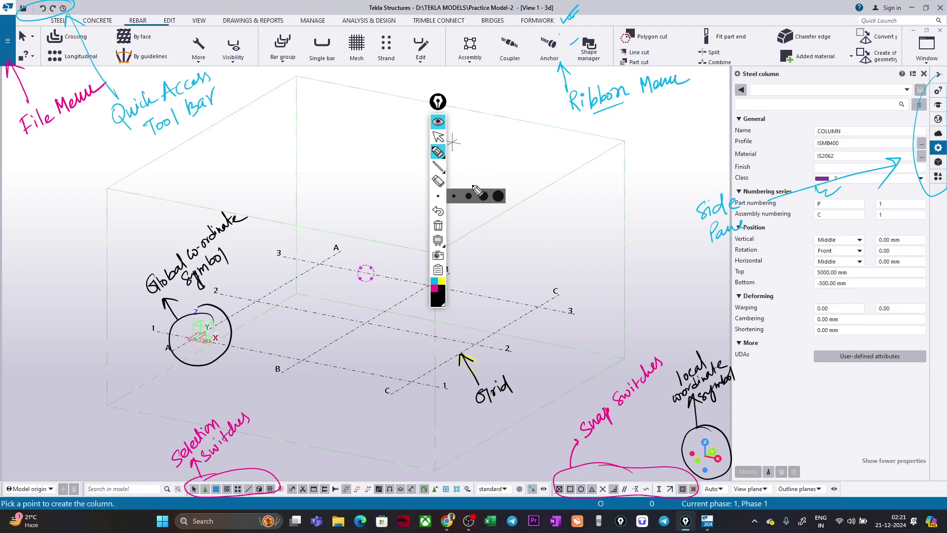
Step: Write "Modelling Area" in black inside the 3D view and move the annotation toolbar clear of the grid
mouse_move(320, 181)
mouse_down()
mouse_move(374, 164)
mouse_move(387, 173)
mouse_up()
mouse_move(343, 198)
mouse_down()
mouse_move(379, 184)
mouse_move(370, 188)
mouse_move(377, 198)
mouse_move(351, 212)
mouse_up()
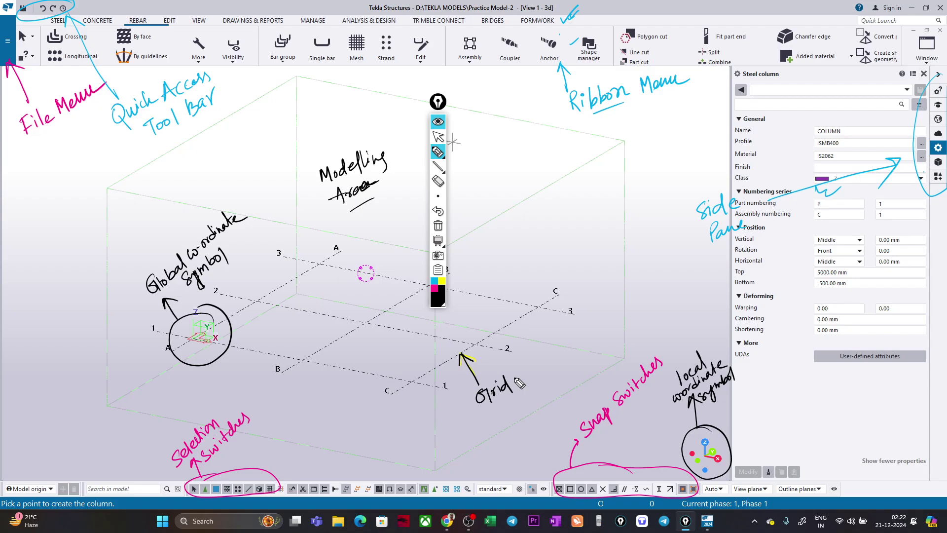
mouse_move(438, 101)
mouse_down()
mouse_move(272, 115)
mouse_move(41, 156)
mouse_up()
click(40, 209)
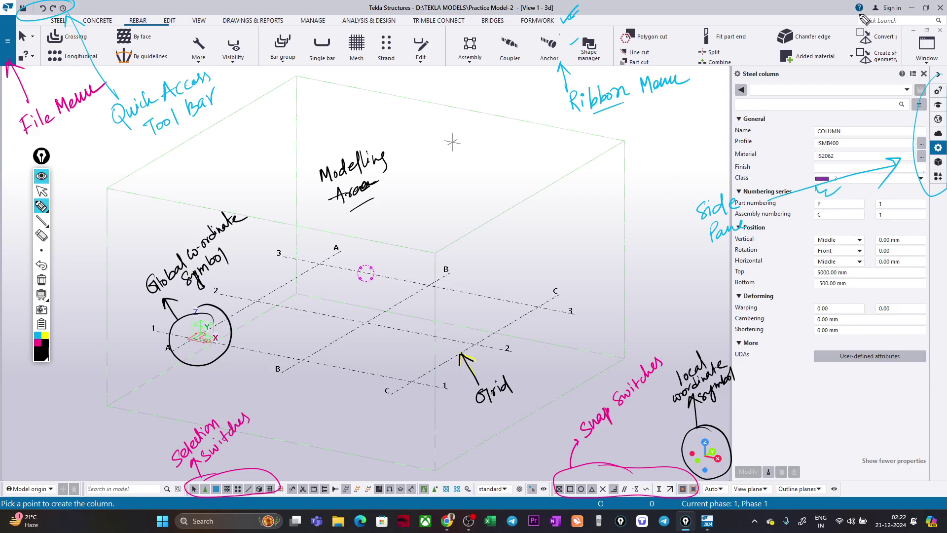
Step: Circle and tick the Quick Launch box in black, and tick and underline the program name and model path in the title
mouse_move(857, 25)
mouse_down()
mouse_move(905, 35)
mouse_move(940, 20)
mouse_move(888, 6)
mouse_move(848, 26)
mouse_up()
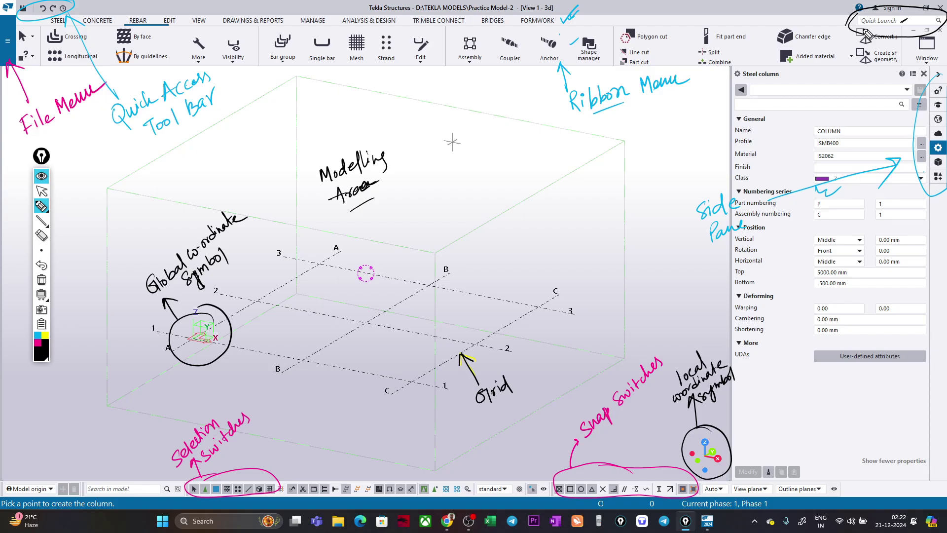
drag(870, 20, 886, 19)
drag(347, 6, 548, 12)
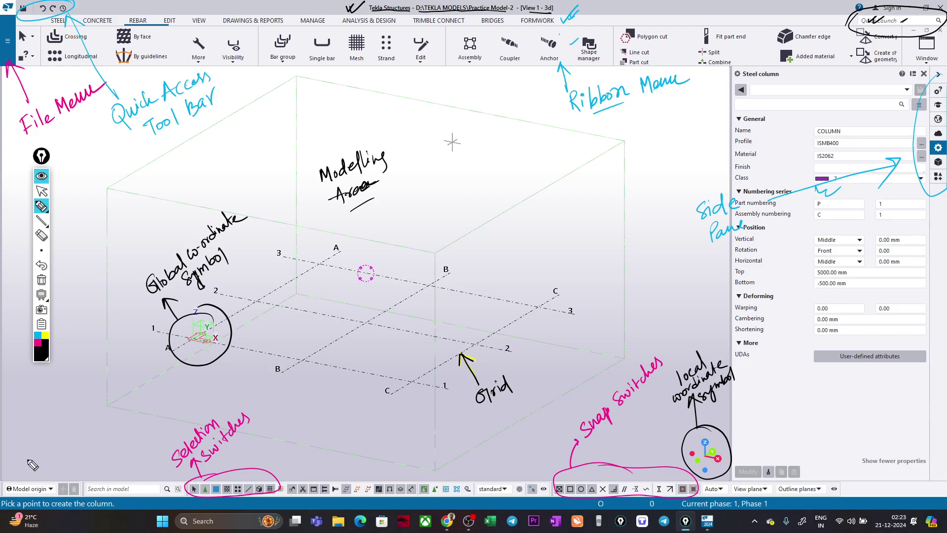
Step: Circle the Model origin selector in black and label it "Workplane" with an arrow and an underline
mouse_move(49, 477)
mouse_down()
mouse_move(9, 484)
mouse_move(23, 496)
mouse_move(49, 495)
mouse_move(56, 481)
mouse_move(18, 471)
mouse_move(24, 487)
mouse_move(40, 450)
mouse_up()
mouse_move(18, 419)
mouse_down()
mouse_move(49, 399)
mouse_move(54, 408)
mouse_move(49, 388)
mouse_move(80, 380)
mouse_up()
drag(82, 392, 58, 417)
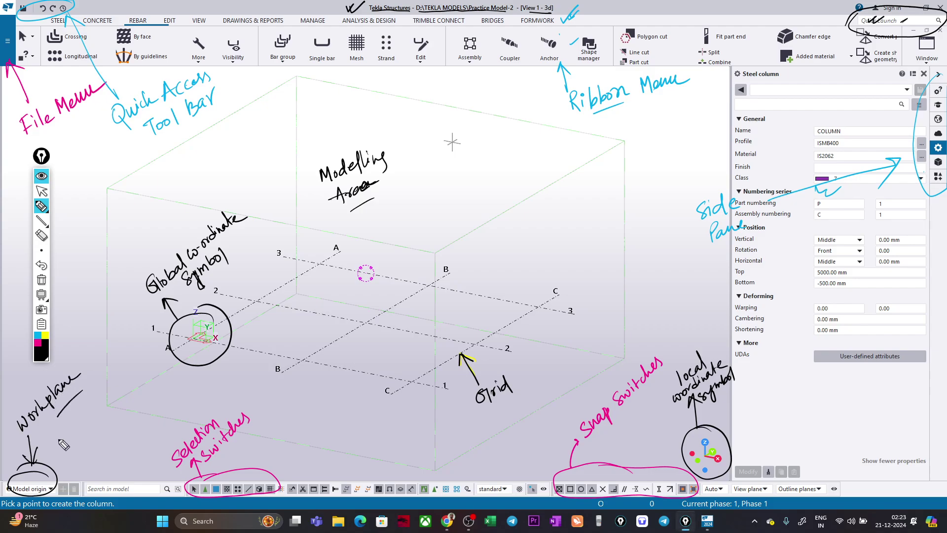